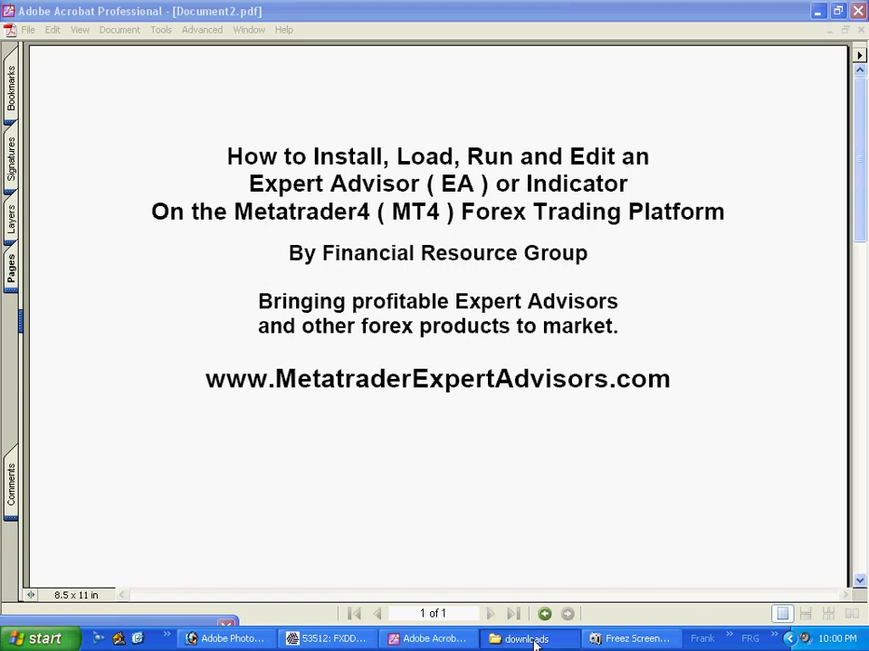
- Move the downloads folder window that holds the two SampleEA files
left_click_drag(457, 33, 368, 74)
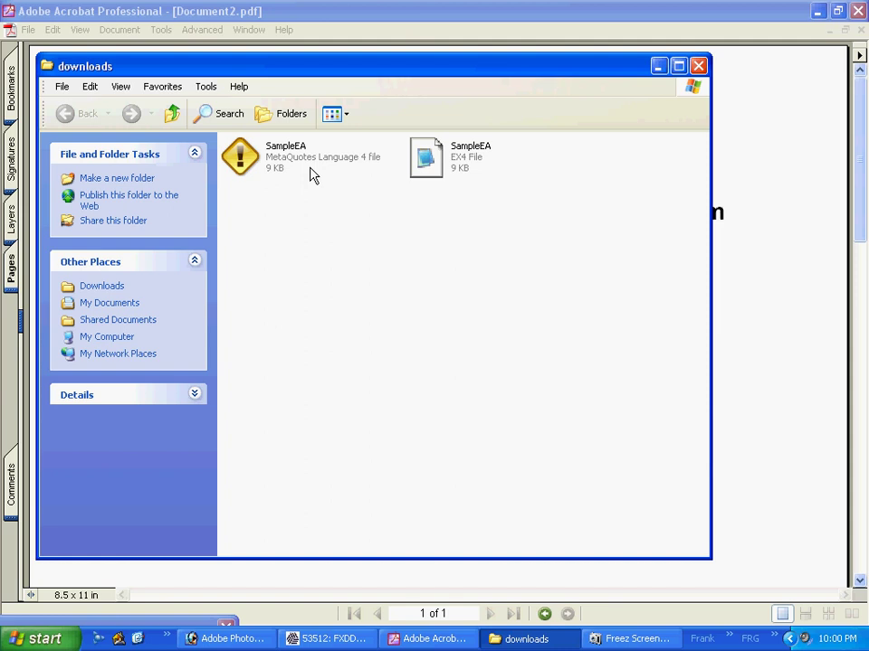
- Copy the SampleEA .mq4 file from downloads, then minimize the downloads window
left_click(658, 67)
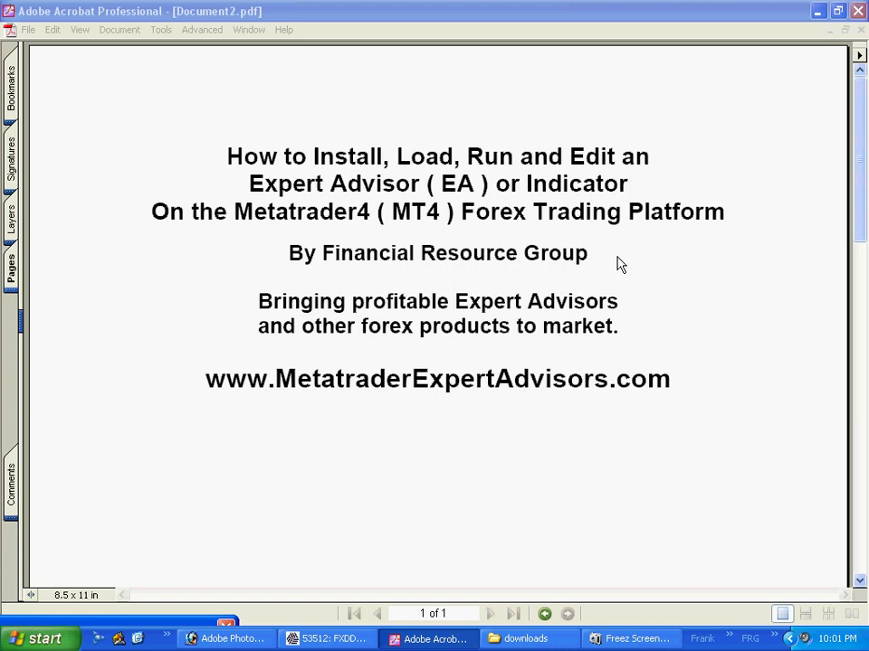
left_click(525, 639)
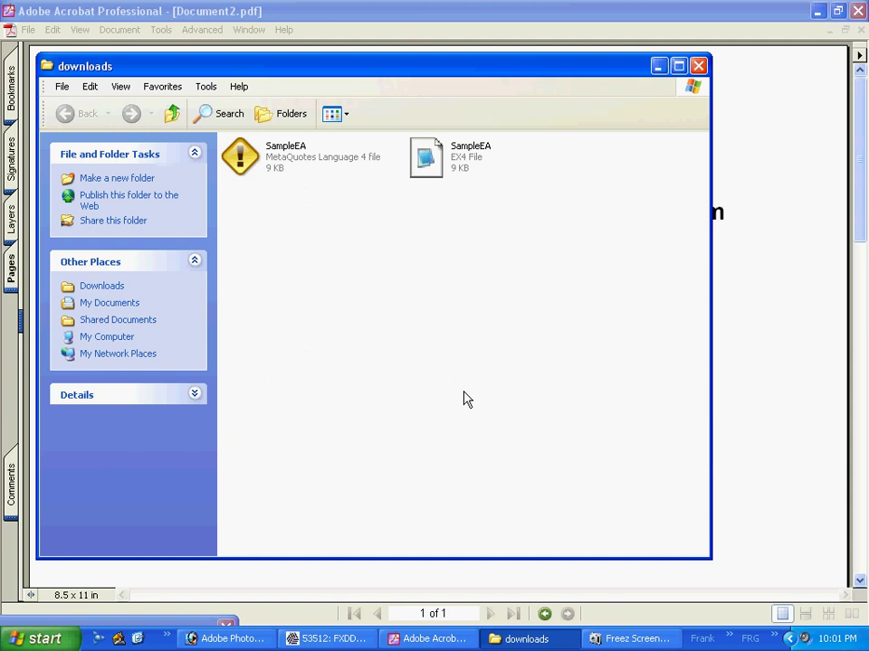
left_click_drag(304, 66, 326, 83)
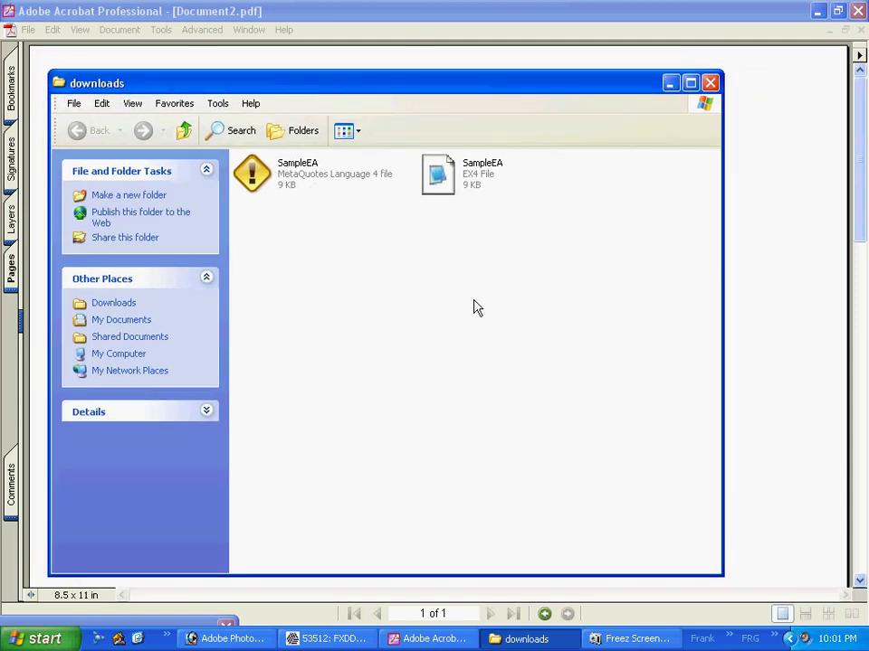
left_click(294, 172)
right_click(295, 172)
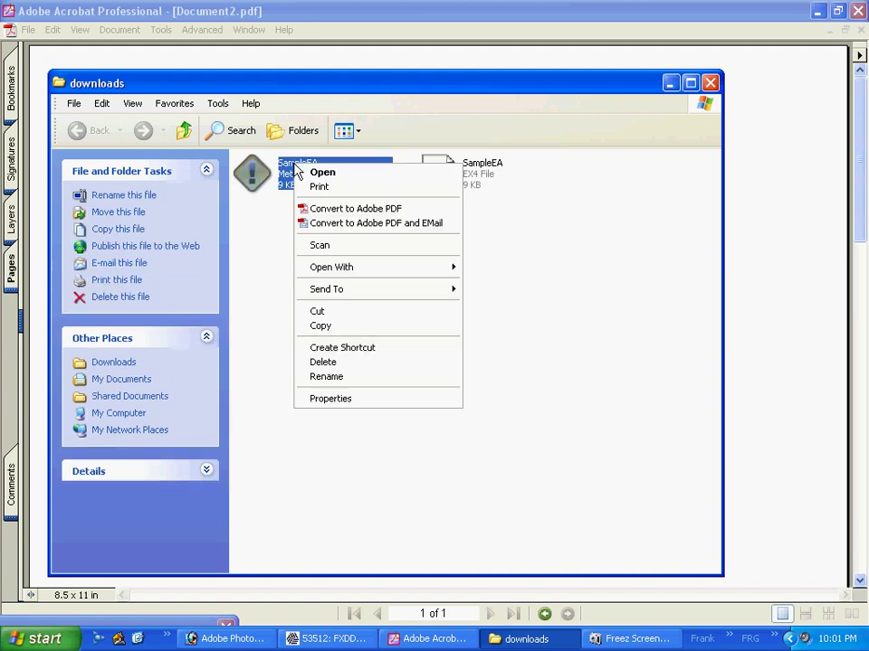
left_click(345, 328)
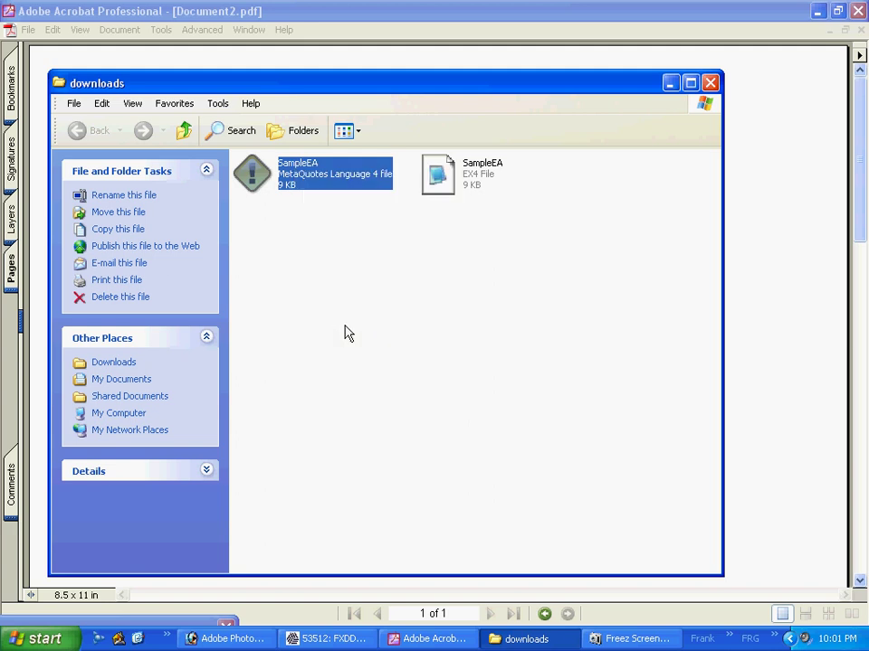
left_click(669, 85)
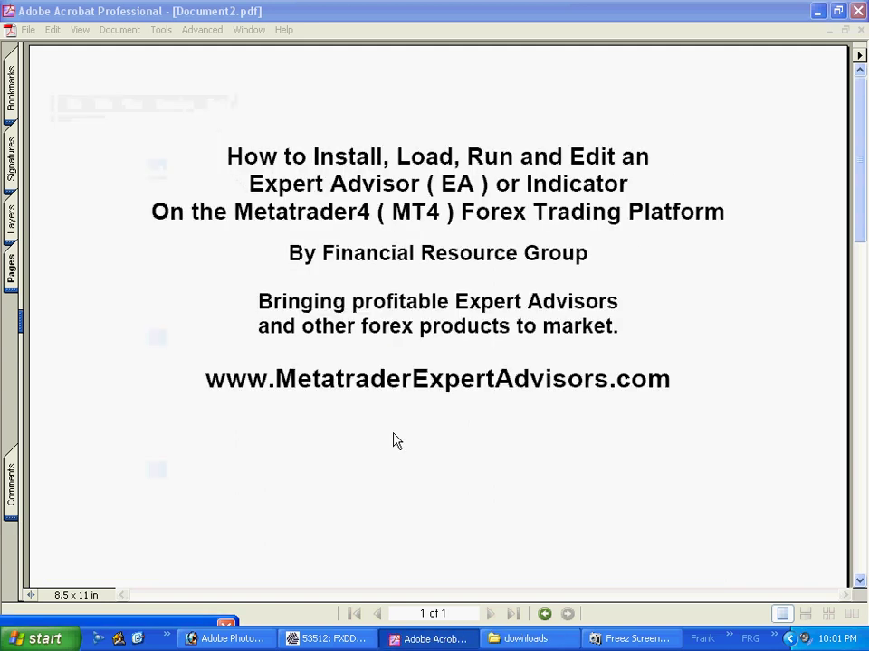
- Browse through My Computer to C:\Program Files\FXDD - MetaTrader 4\experts
left_click(46, 639)
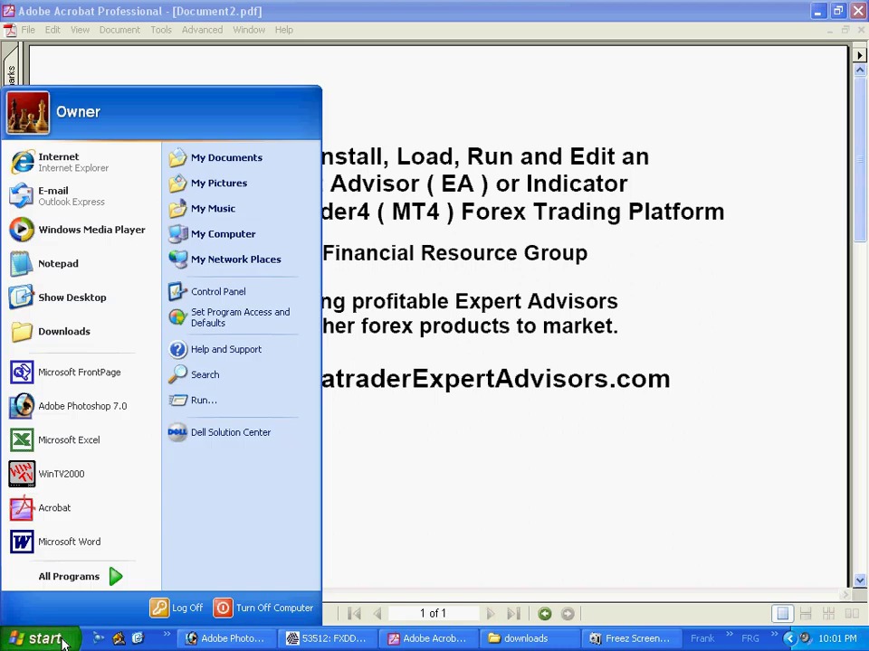
left_click(224, 237)
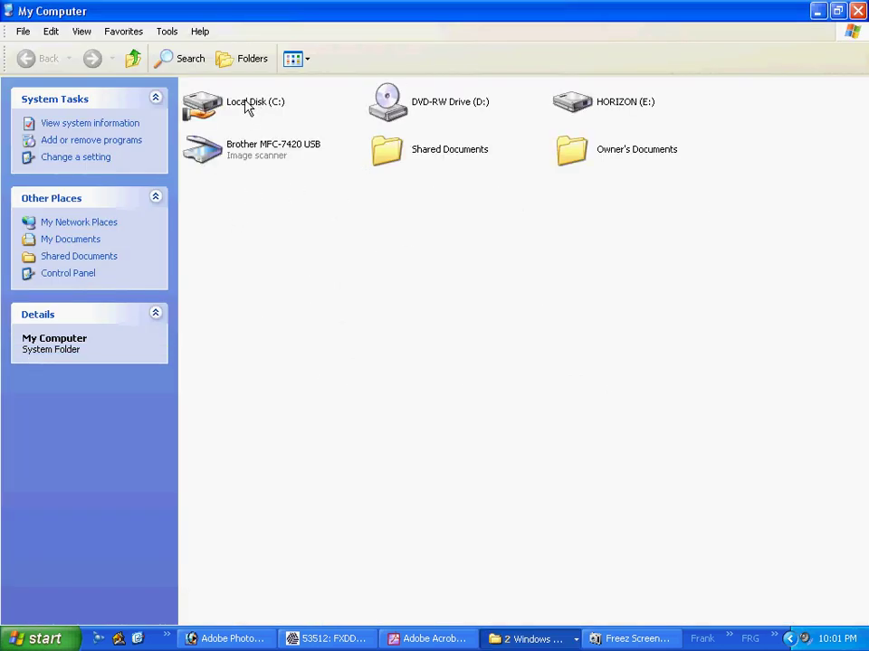
double_click(246, 106)
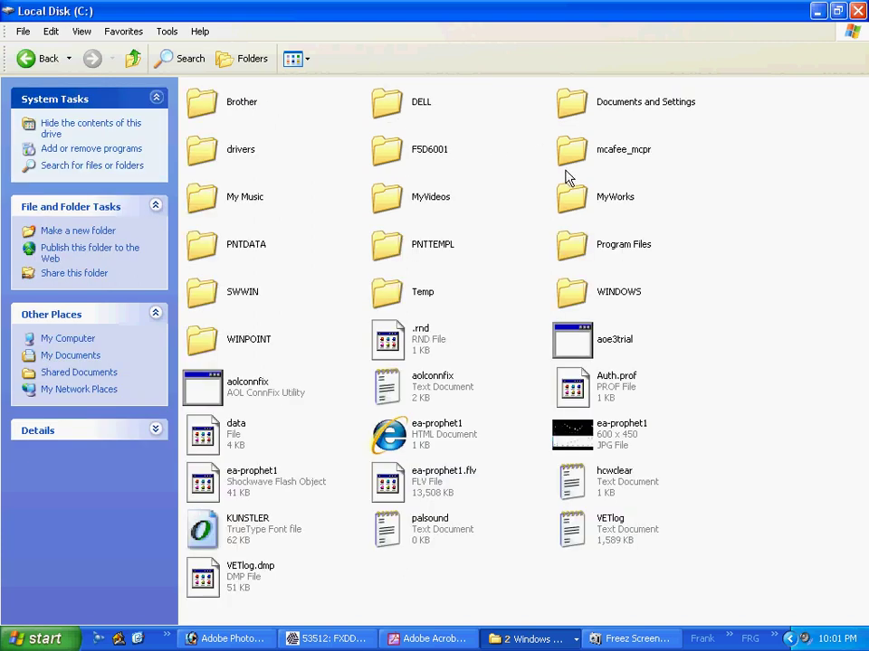
double_click(575, 254)
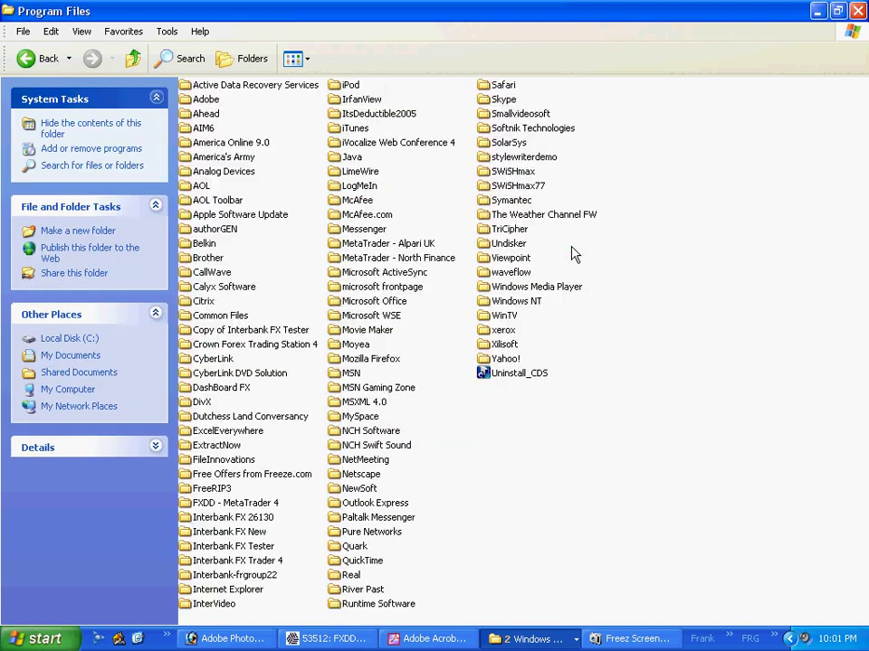
double_click(199, 507)
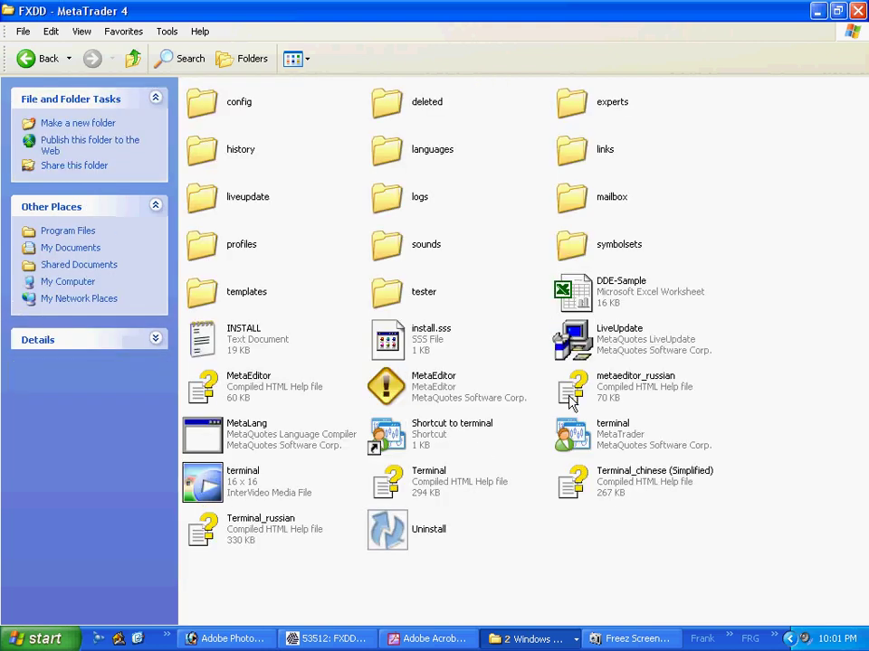
double_click(575, 101)
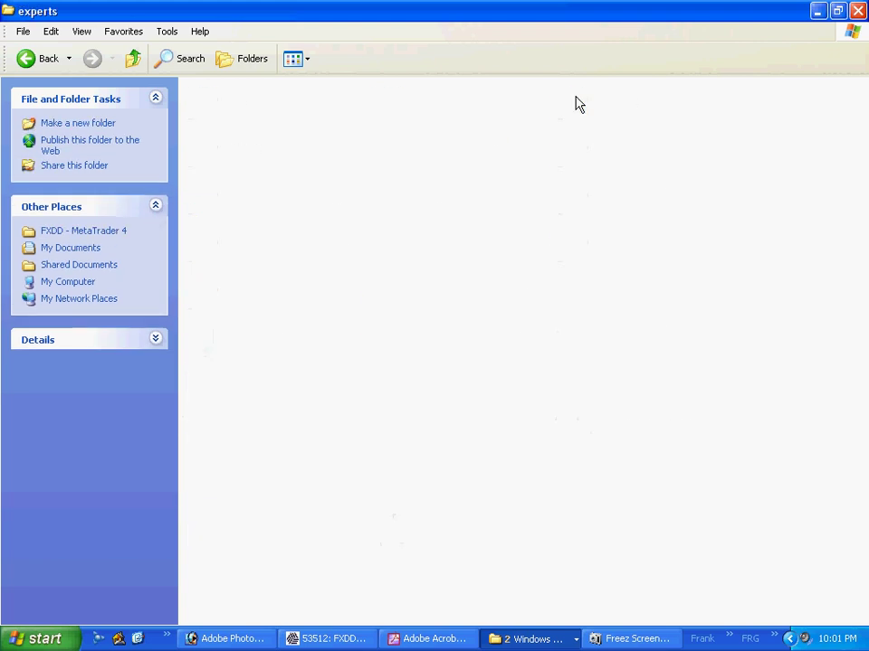
- Paste SampleEA.mq4 into experts, replacing the existing copy, and close the window
right_click(512, 527)
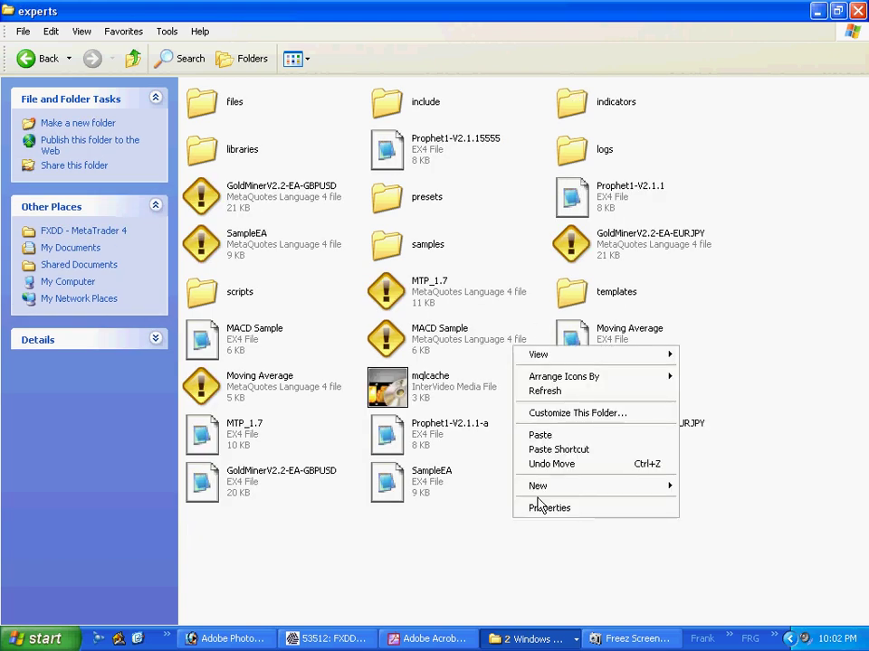
left_click(537, 438)
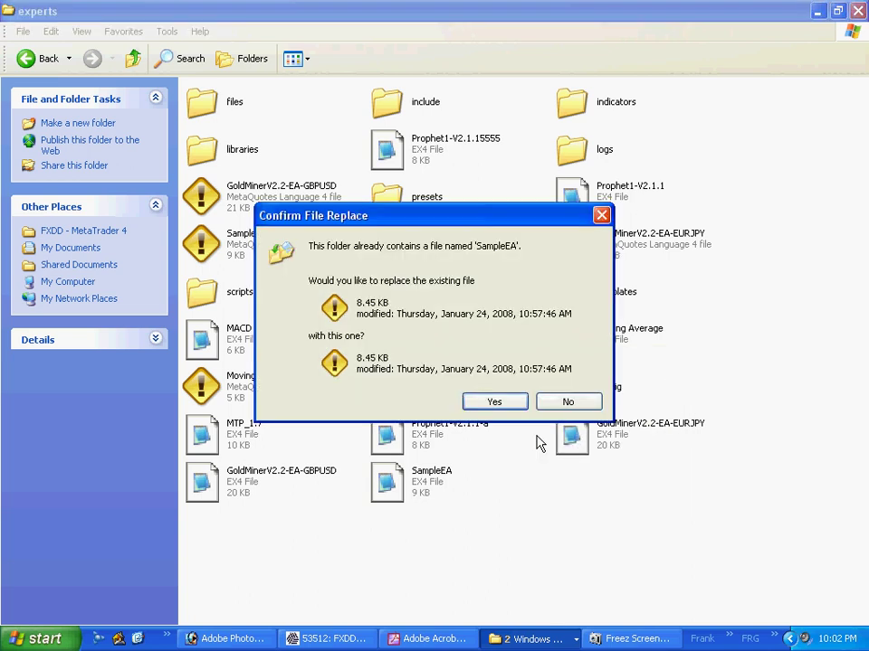
left_click(477, 402)
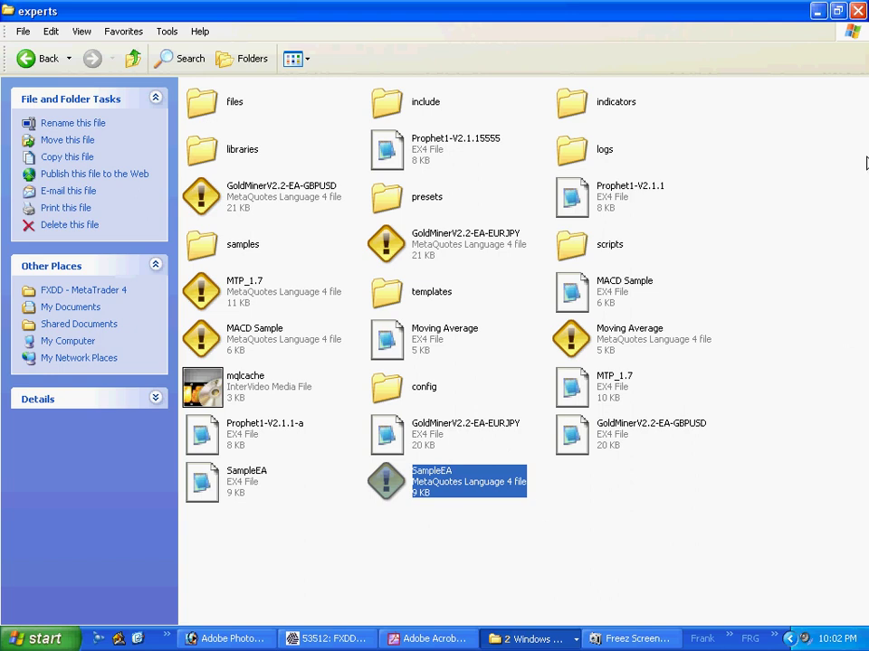
left_click(857, 12)
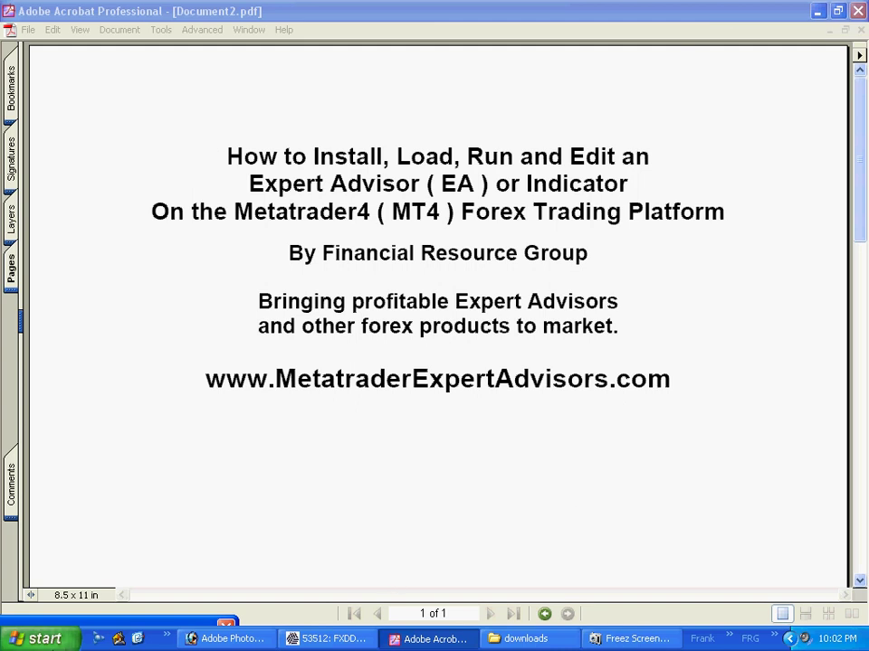
- Go to C:\Program Files\FXDD - MetaTrader 4 and launch the MetaTrader terminal
left_click(73, 646)
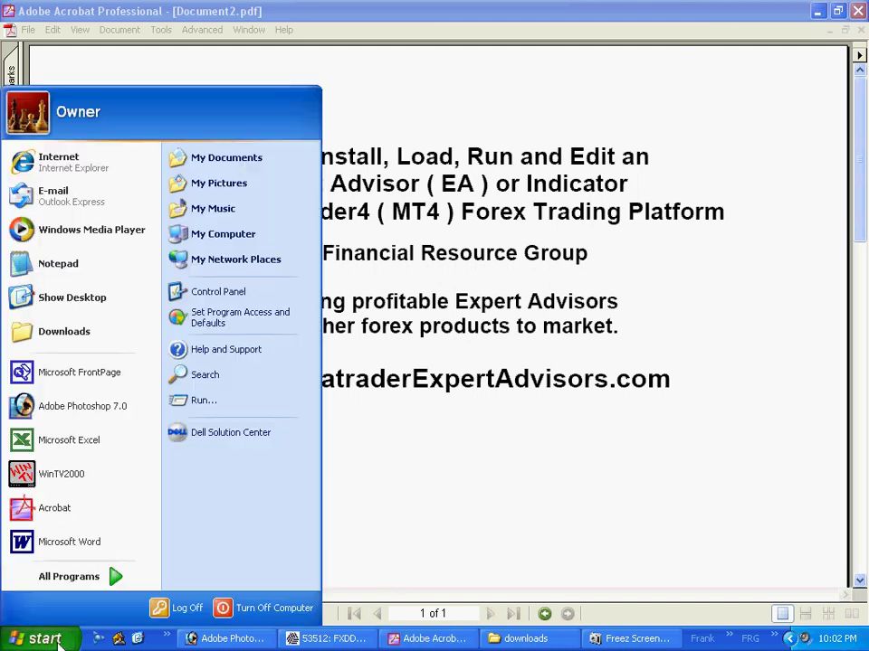
left_click(237, 234)
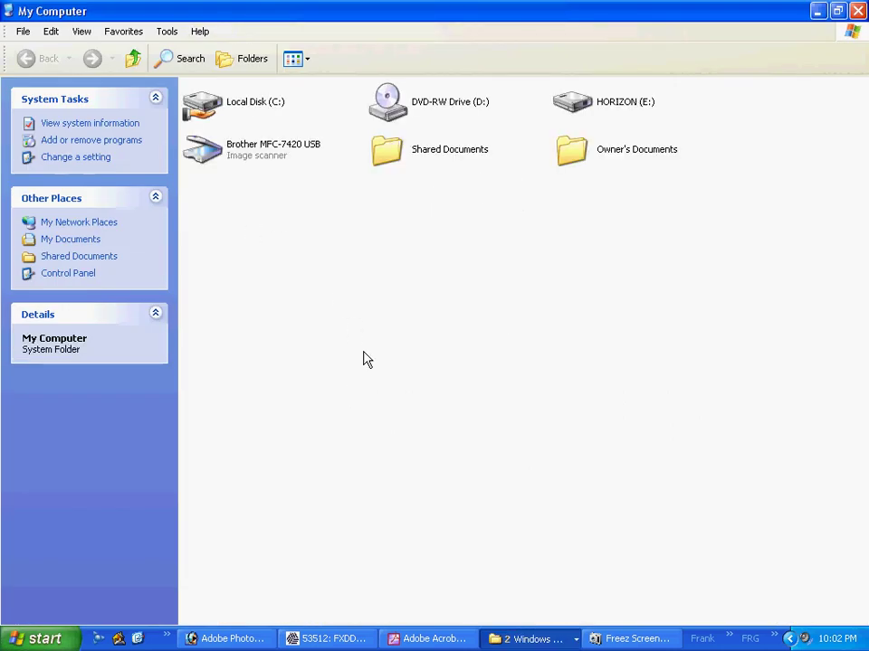
double_click(263, 111)
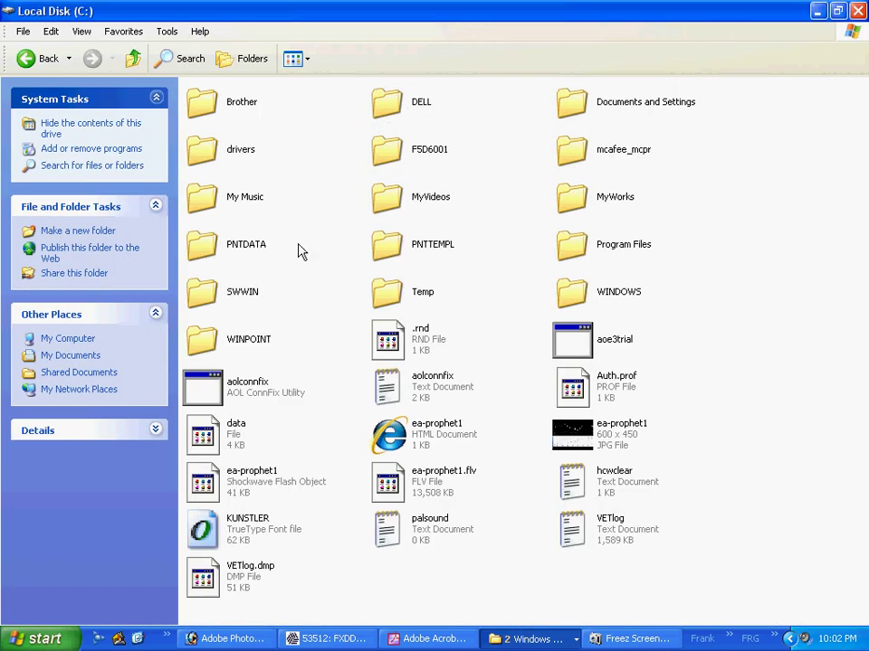
double_click(561, 244)
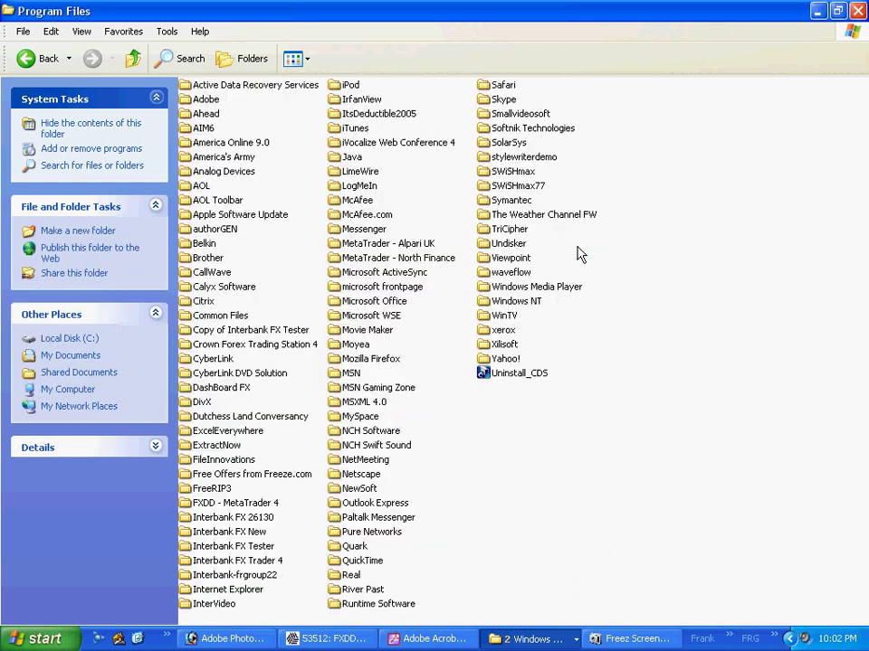
left_click(201, 506)
double_click(201, 507)
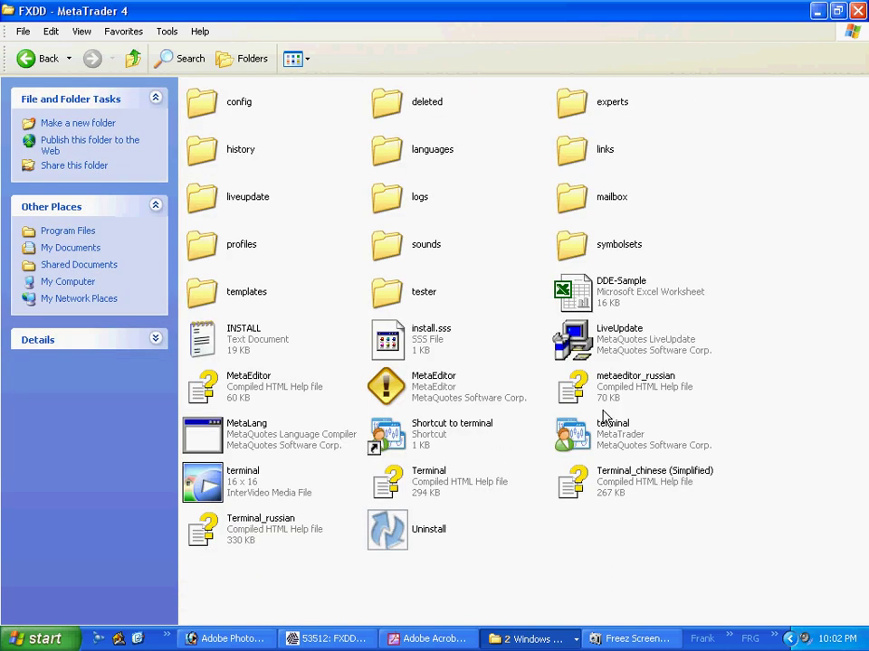
left_click(618, 438)
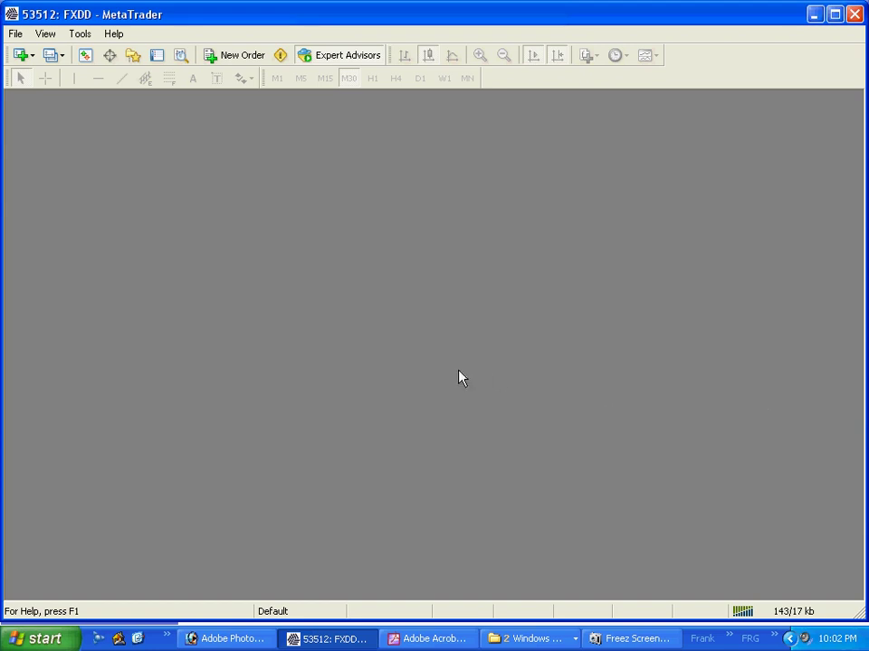
- Open a GBPUSD chart from Market Watch, close Market Watch, then maximize and zoom in
left_click(85, 56)
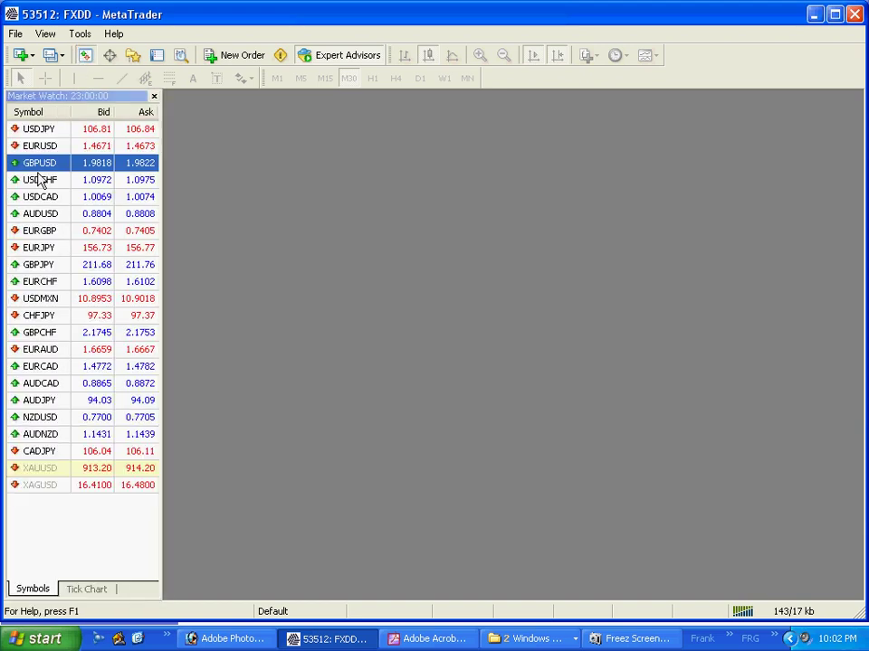
right_click(40, 168)
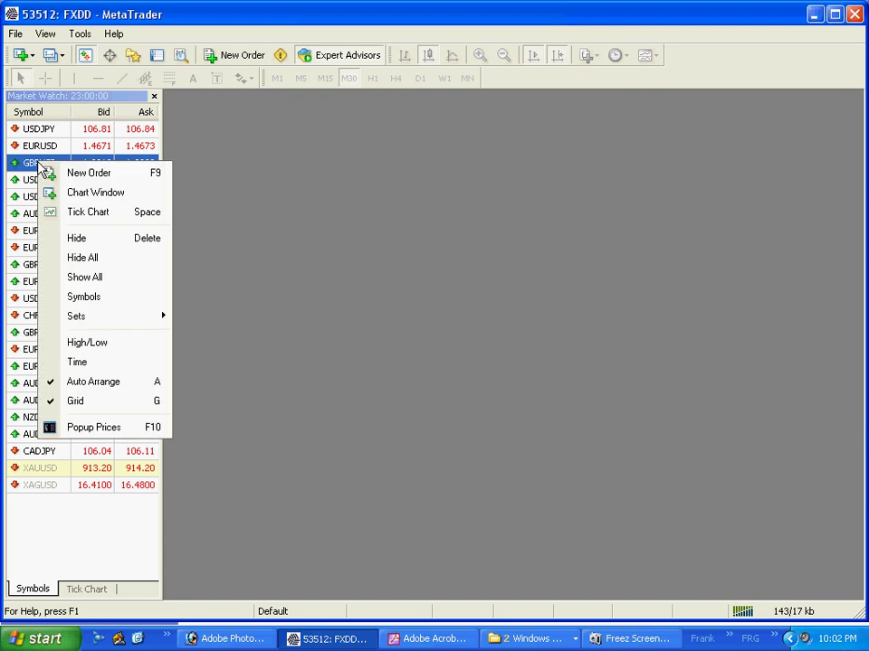
left_click(127, 199)
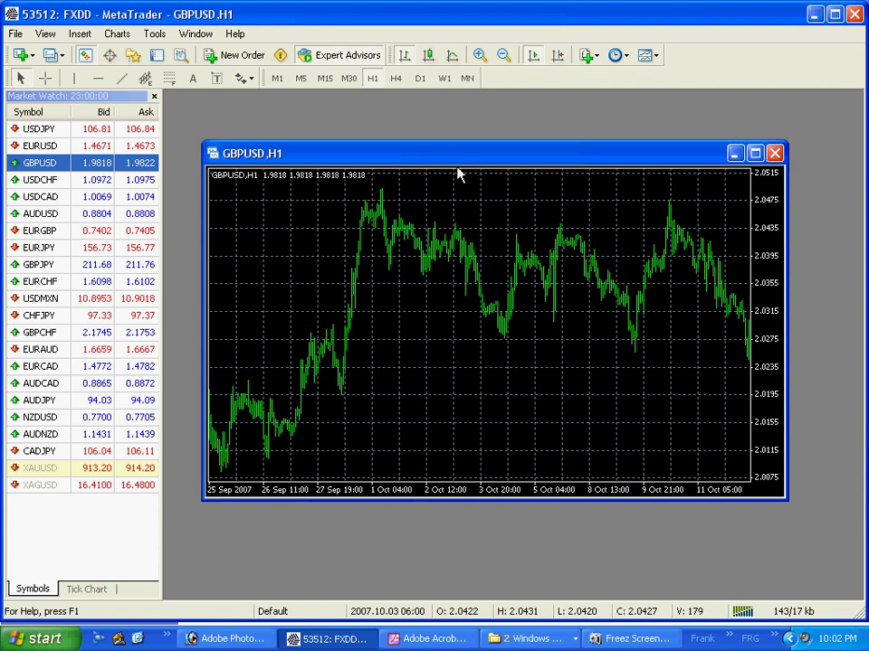
left_click(155, 98)
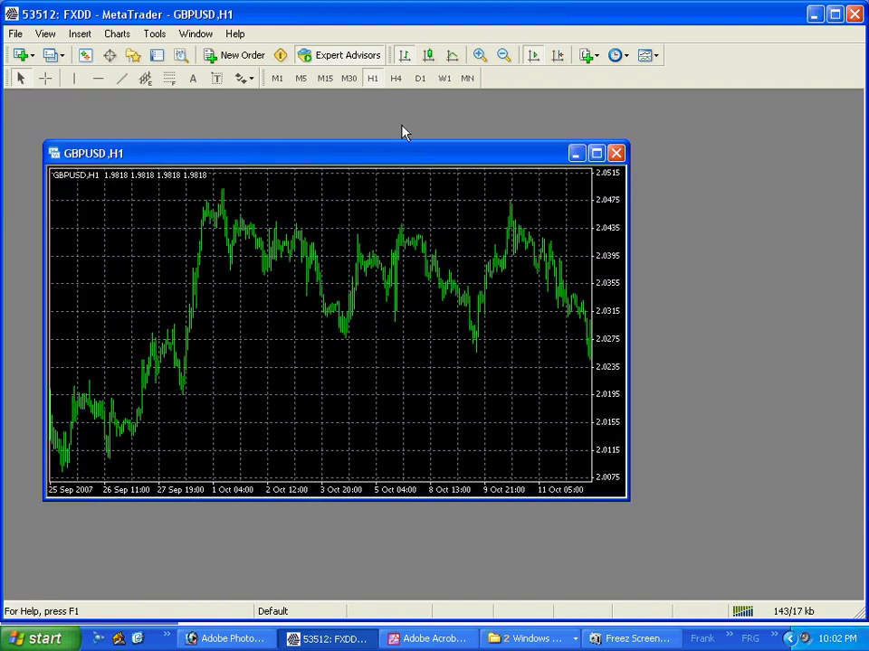
left_click(596, 154)
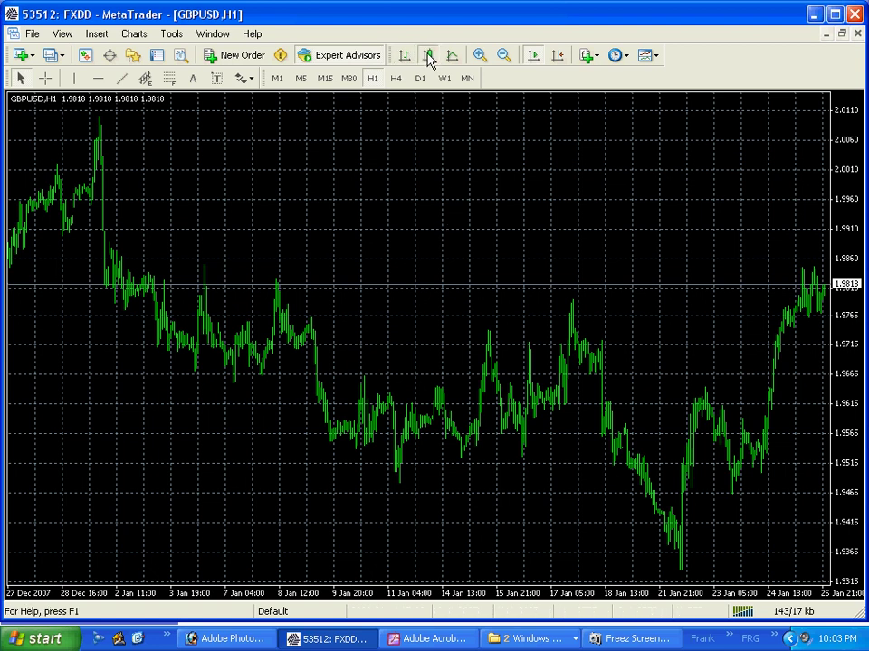
left_click(480, 56)
left_click(479, 56)
- In the chart's Properties, turn off Show grid and turn on Show Ask line
left_click(479, 56)
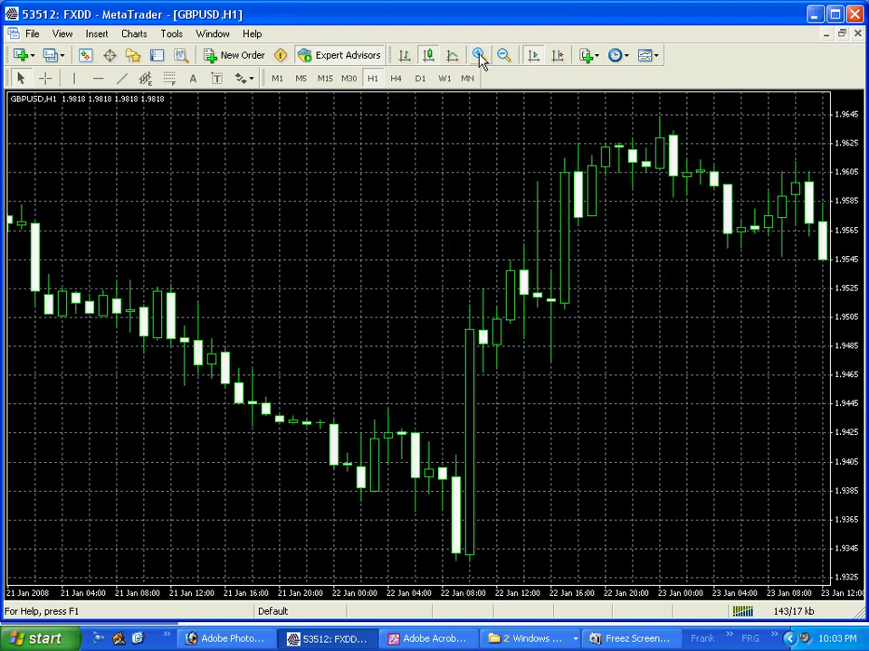
right_click(420, 227)
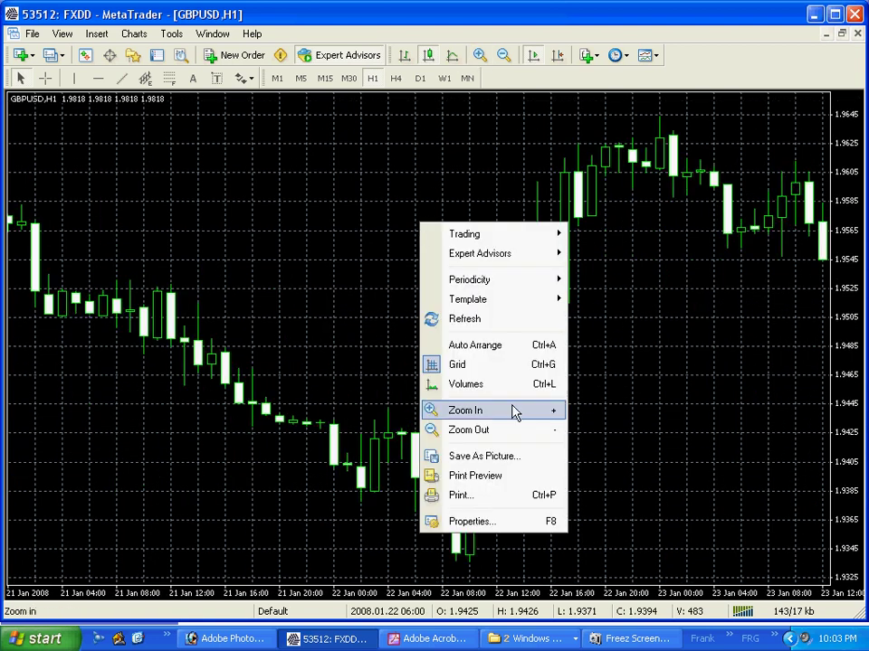
left_click(470, 522)
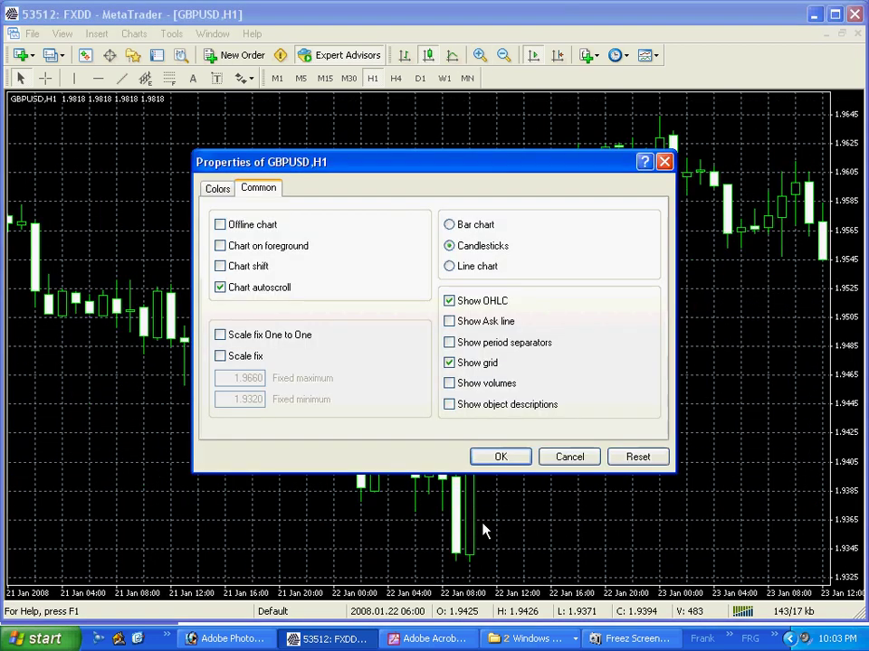
left_click(450, 364)
left_click(451, 324)
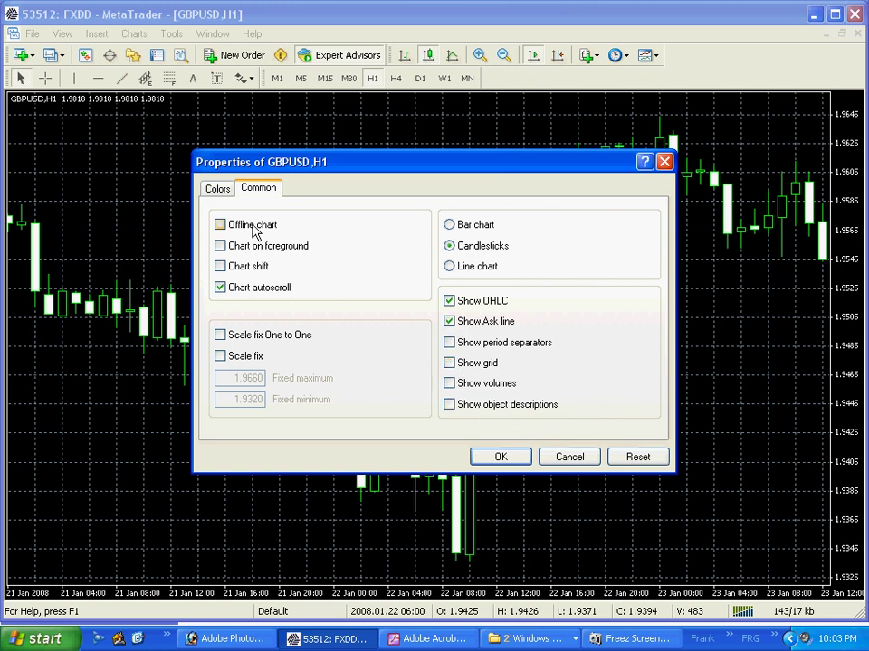
left_click(218, 190)
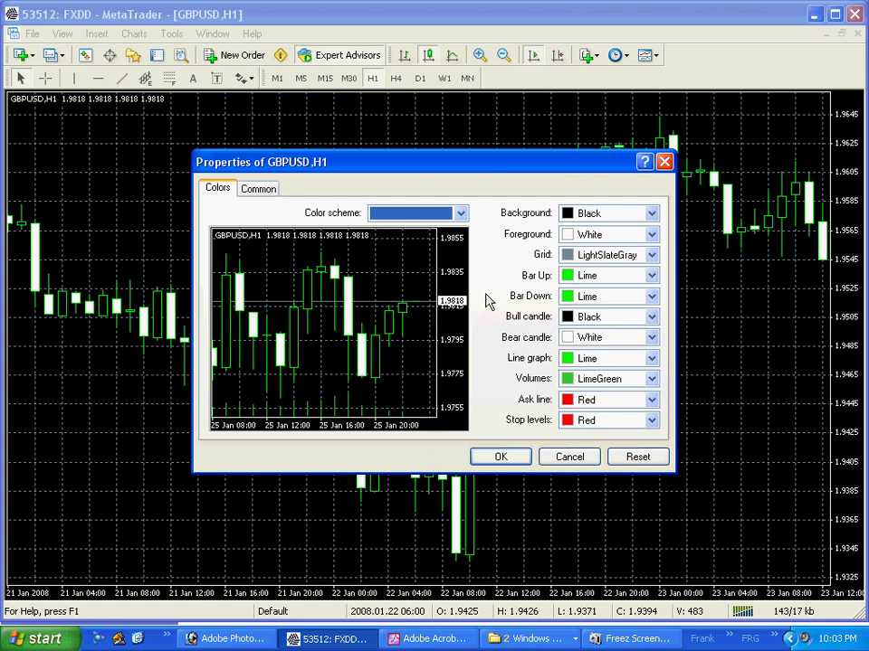
left_click(504, 460)
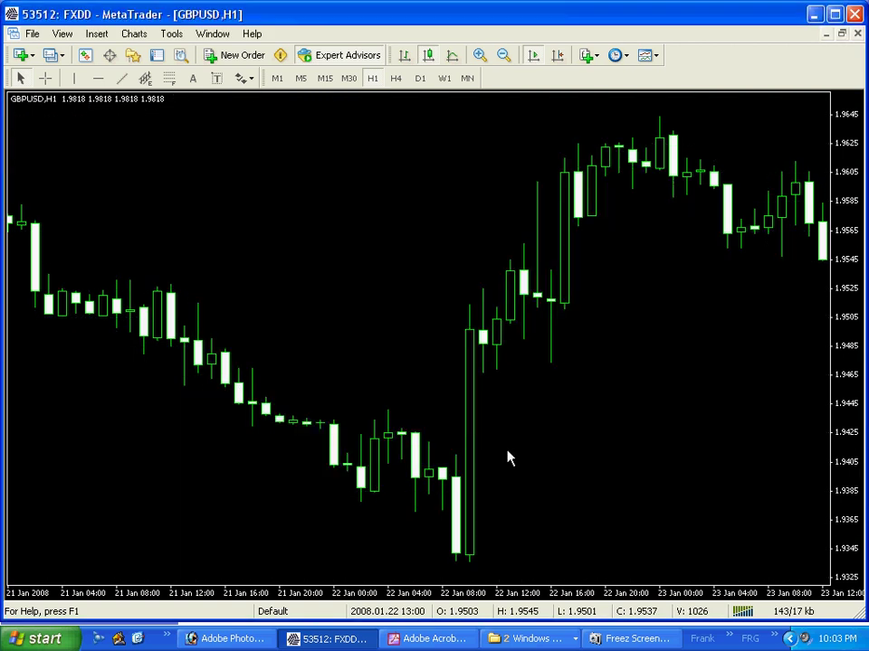
- Enable chart shift and compress the price scale to roughly 1.9335–2.0015
left_click(559, 57)
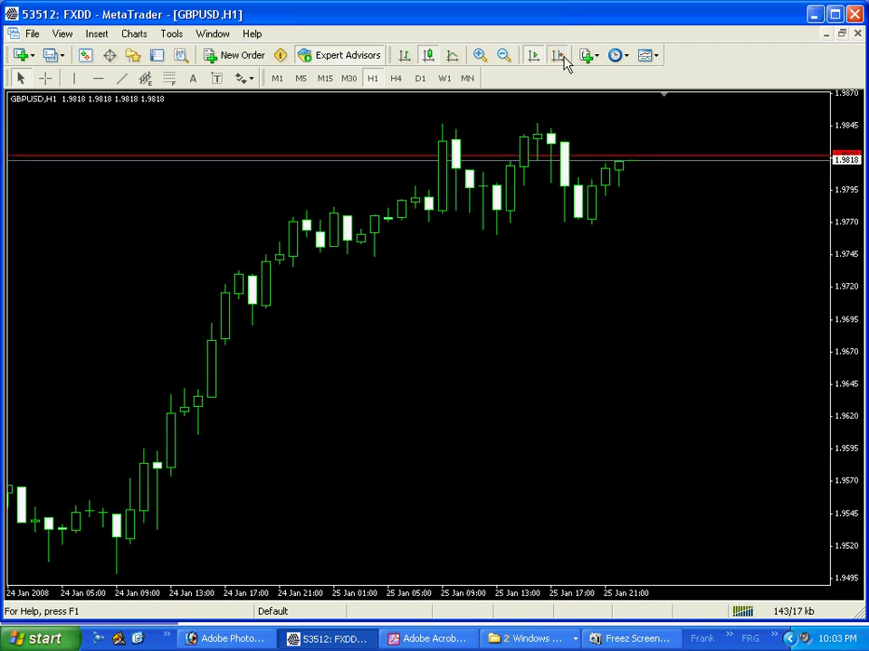
left_click_drag(850, 189, 850, 237)
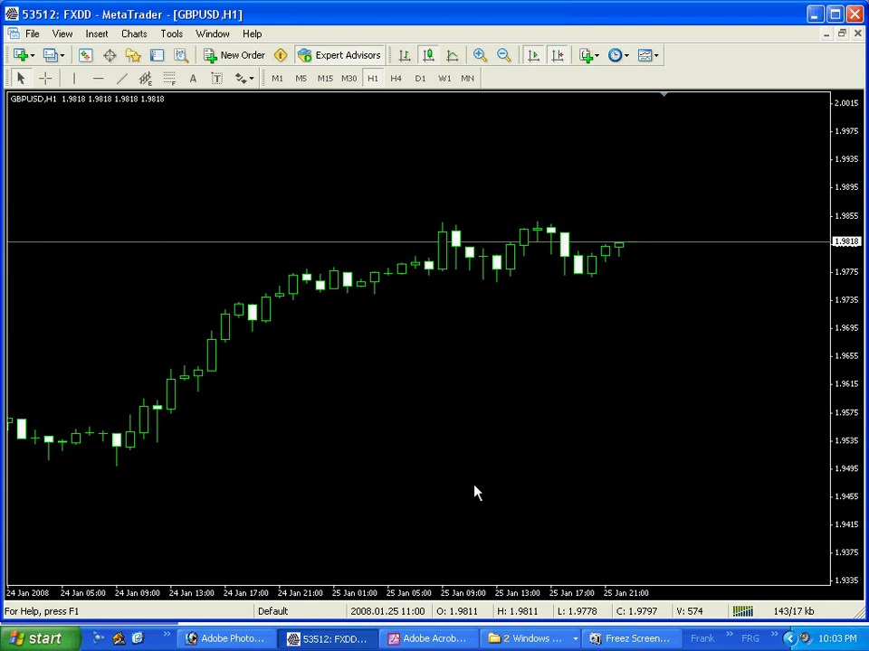
left_click(132, 56)
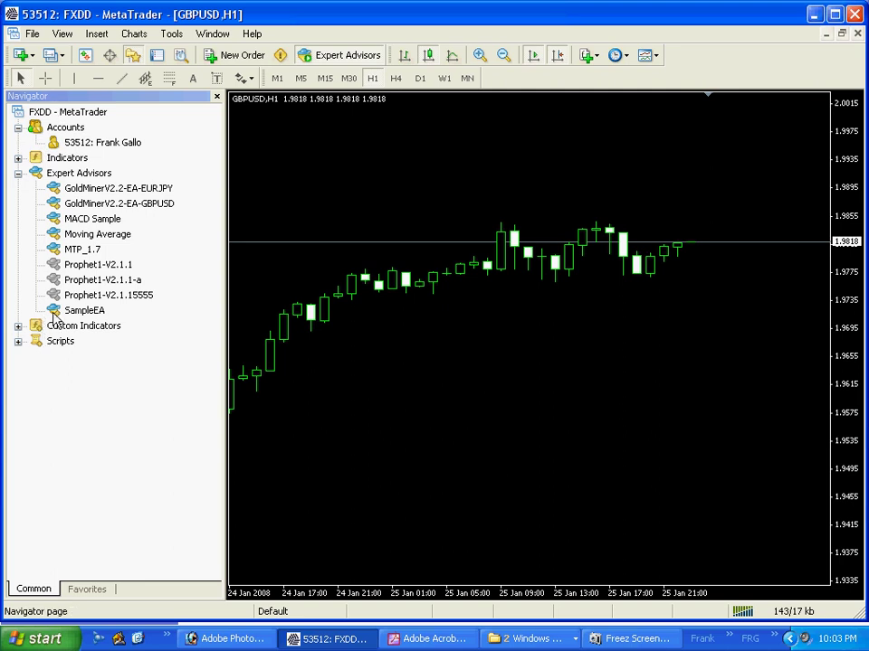
- Expand the Navigator's Expert Advisors list and drag SampleEA onto the GBPUSD chart
left_click(18, 172)
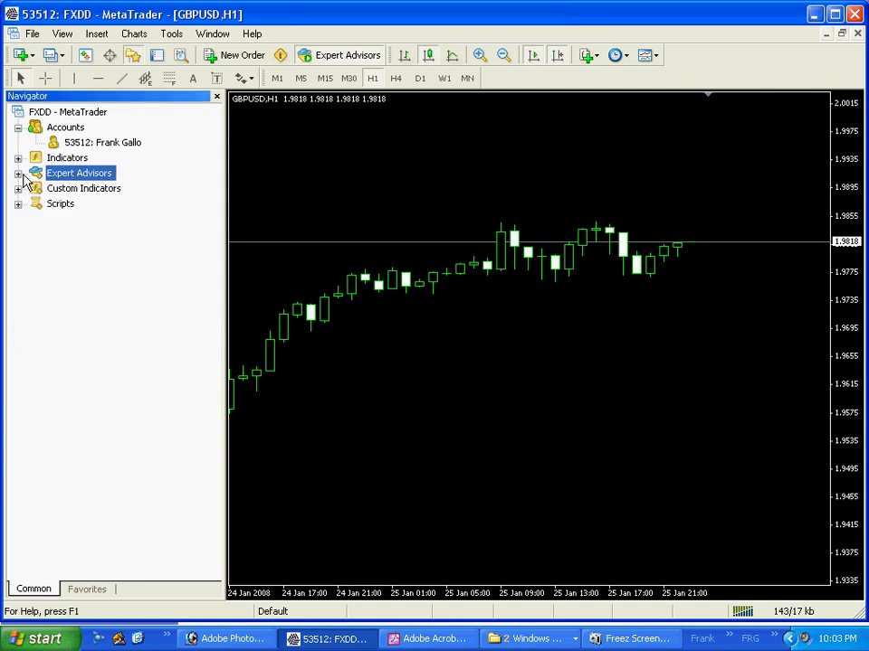
double_click(87, 175)
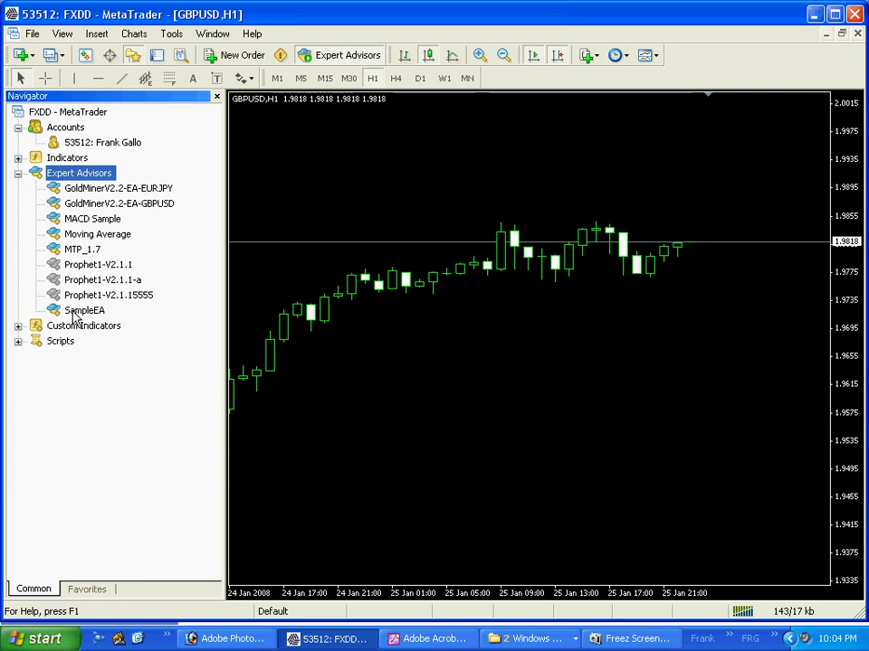
left_click_drag(74, 312, 564, 162)
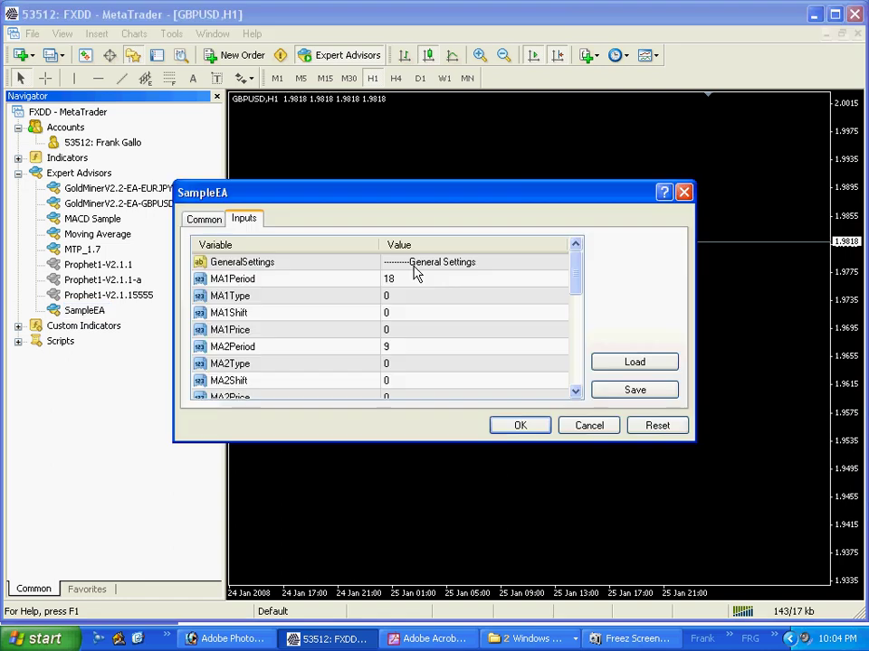
- Leave Allow live trading checked on SampleEA's Common tab and confirm attaching it
left_click_drag(408, 192, 464, 156)
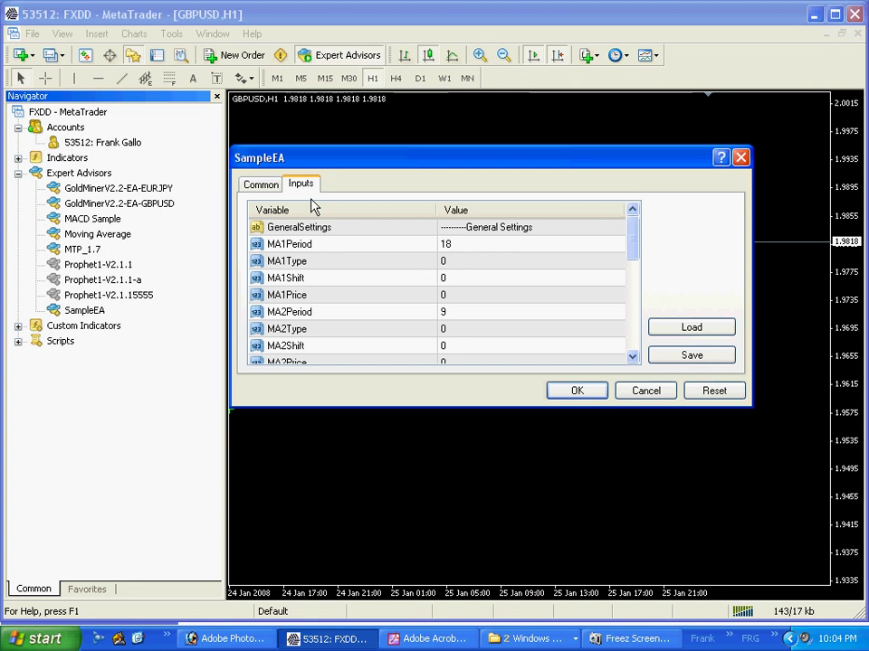
left_click(276, 188)
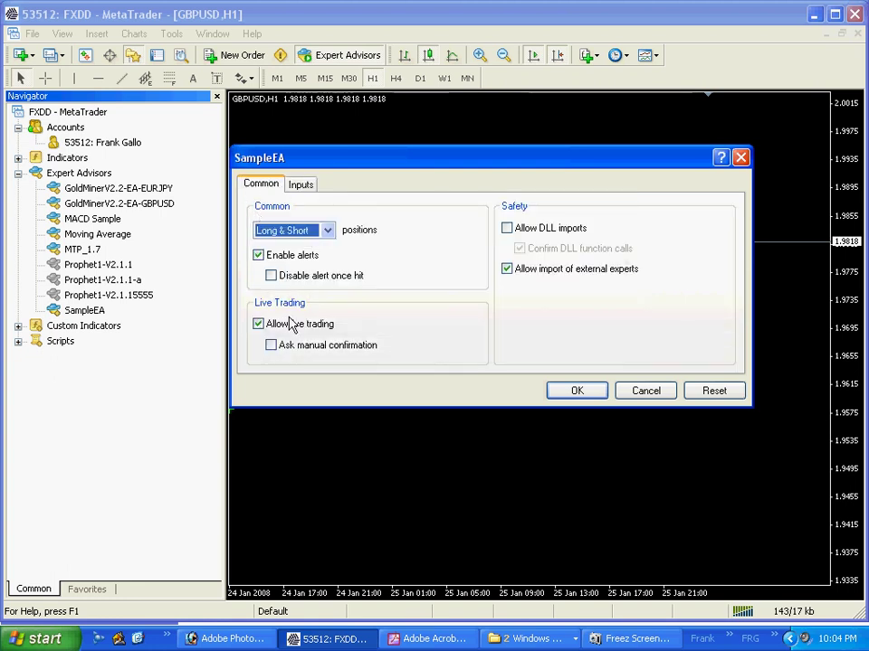
left_click(261, 328)
left_click(260, 326)
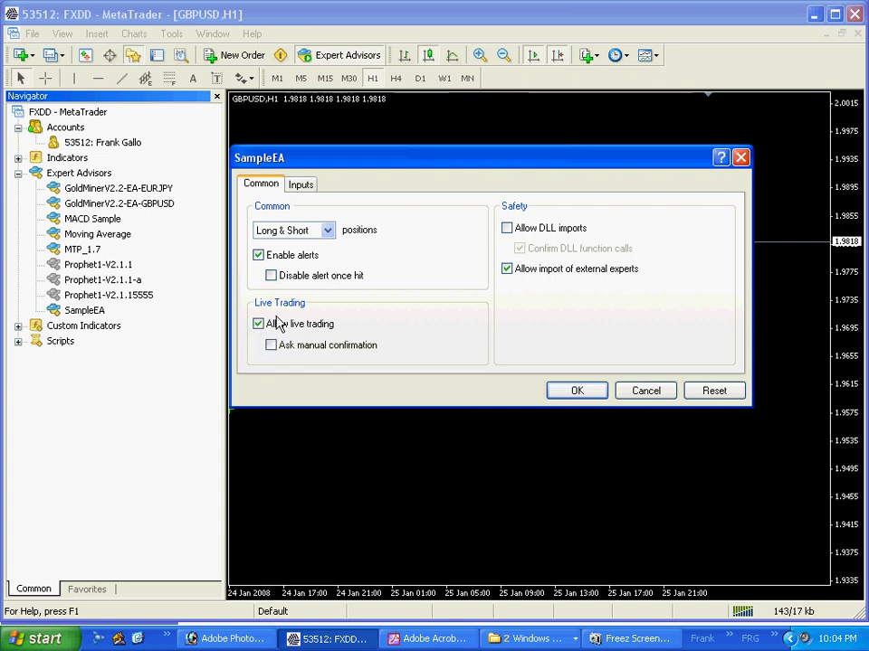
left_click(578, 391)
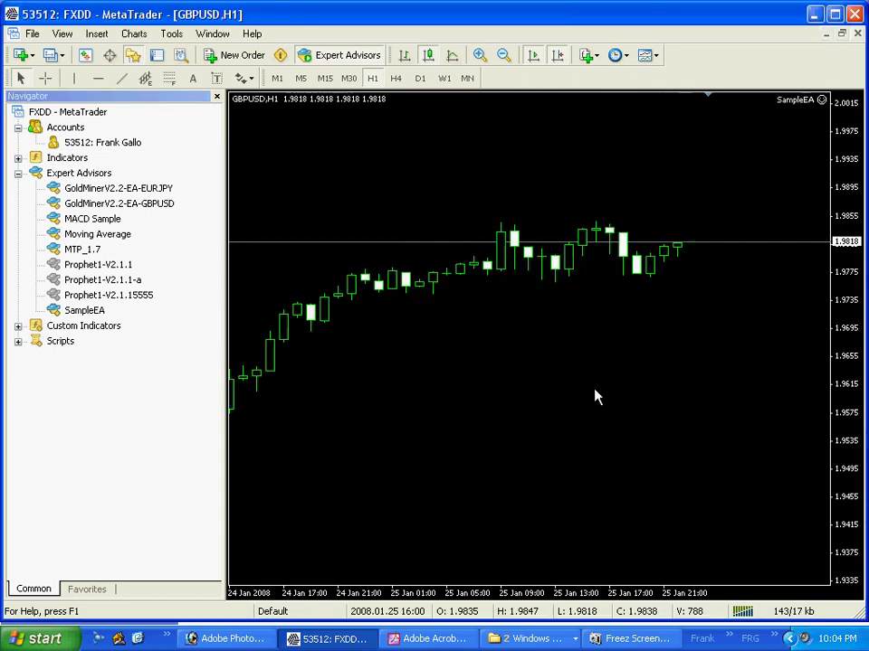
- Close the Navigator and toggle Expert Advisors off and back on so SampleEA keeps running
left_click(216, 97)
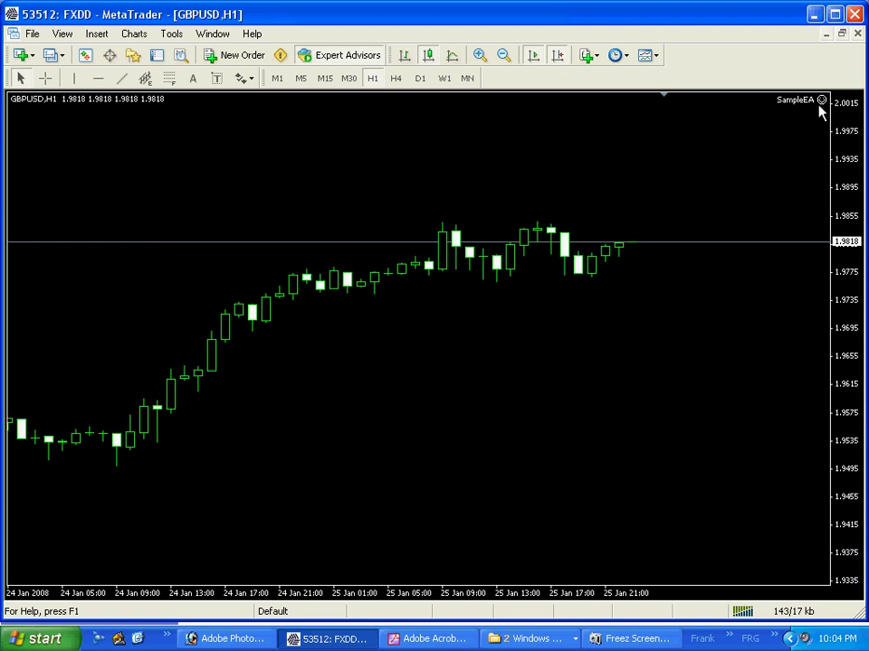
left_click(332, 56)
left_click(317, 59)
left_click(171, 36)
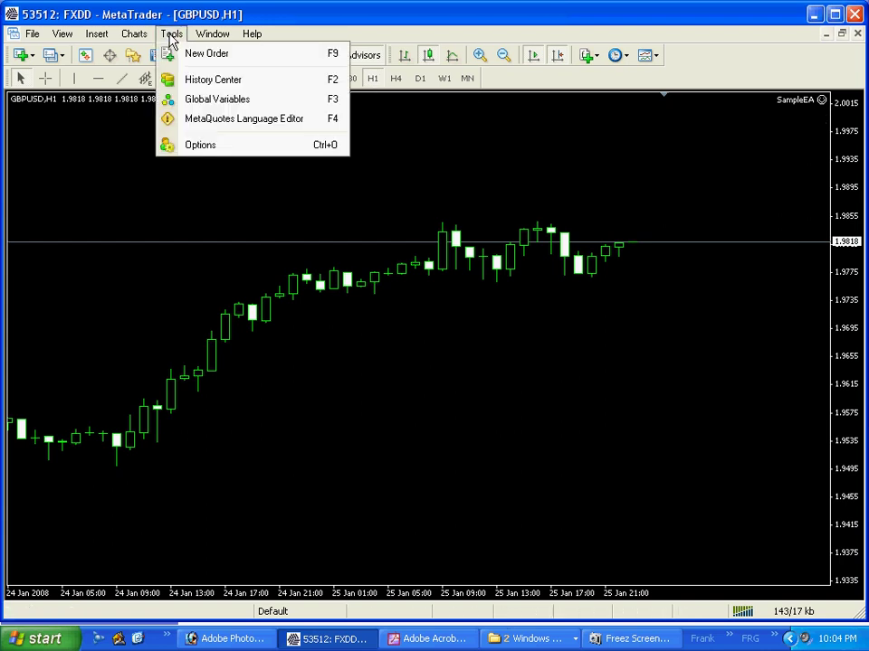
left_click(197, 147)
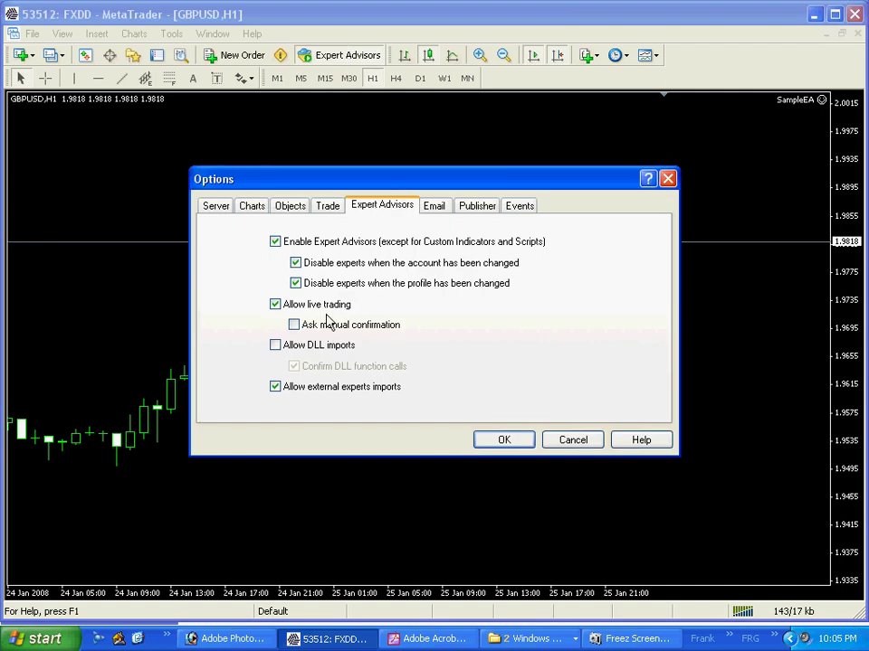
left_click(276, 242)
left_click(276, 243)
left_click(276, 305)
left_click(276, 305)
left_click(504, 441)
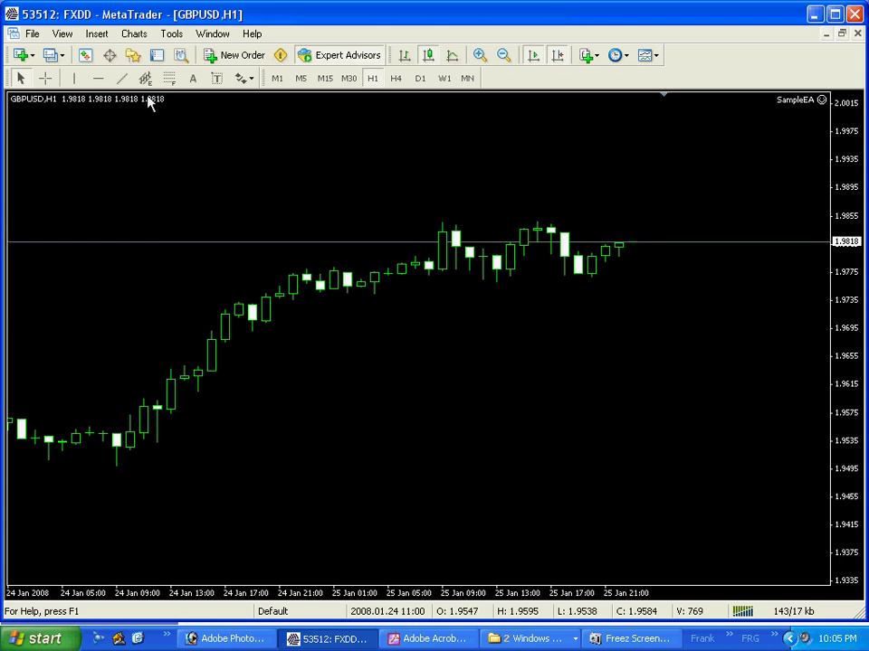
- Show the Navigator, collapse Expert Advisors, expand Indicators, and drag MACD onto the GBPUSD chart
left_click(133, 56)
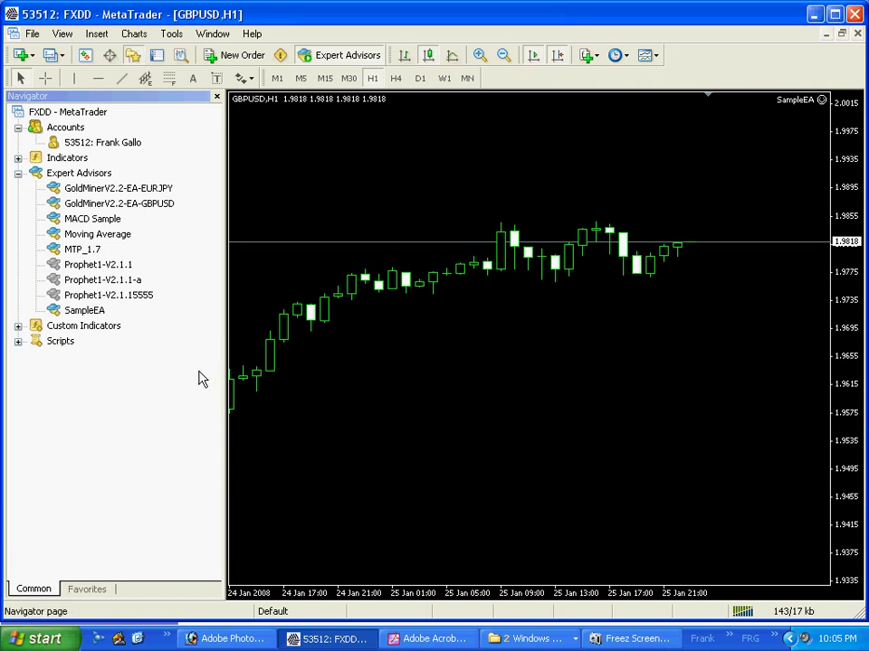
left_click(18, 173)
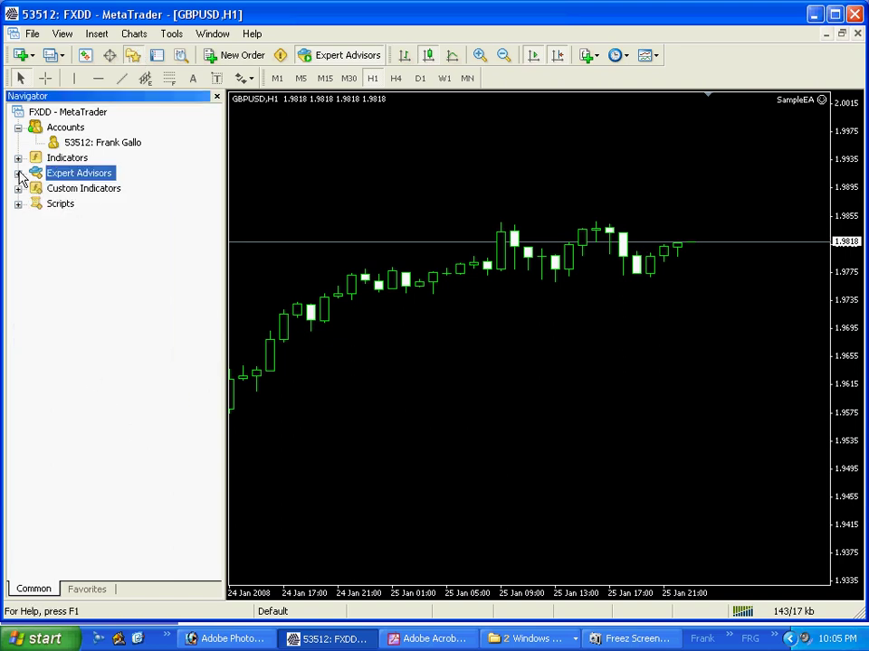
double_click(60, 159)
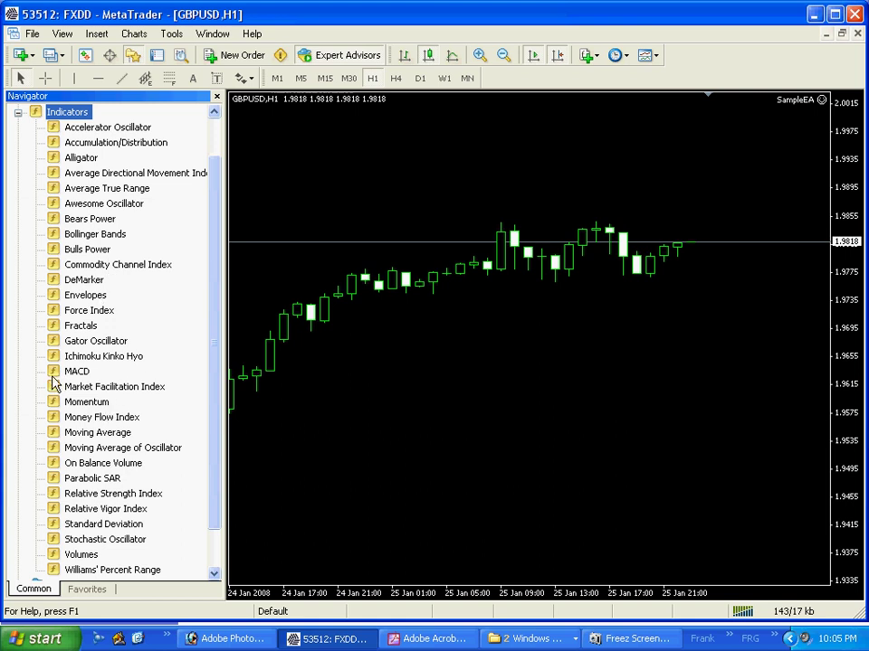
left_click_drag(53, 379, 648, 152)
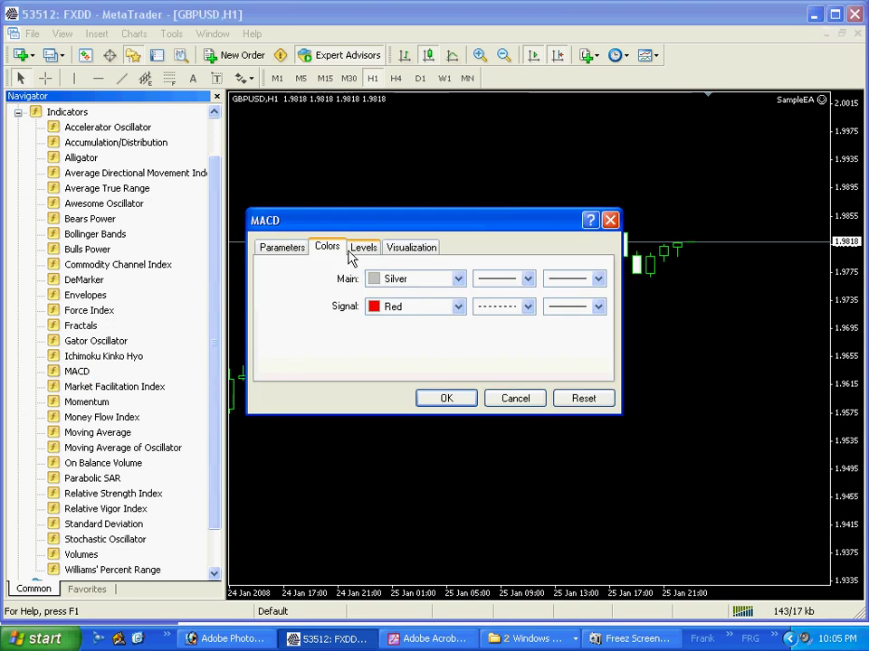
- Review the MACD Levels, Colors and Parameters tabs, then confirm MACD(12,26,9) below the chart
left_click(370, 251)
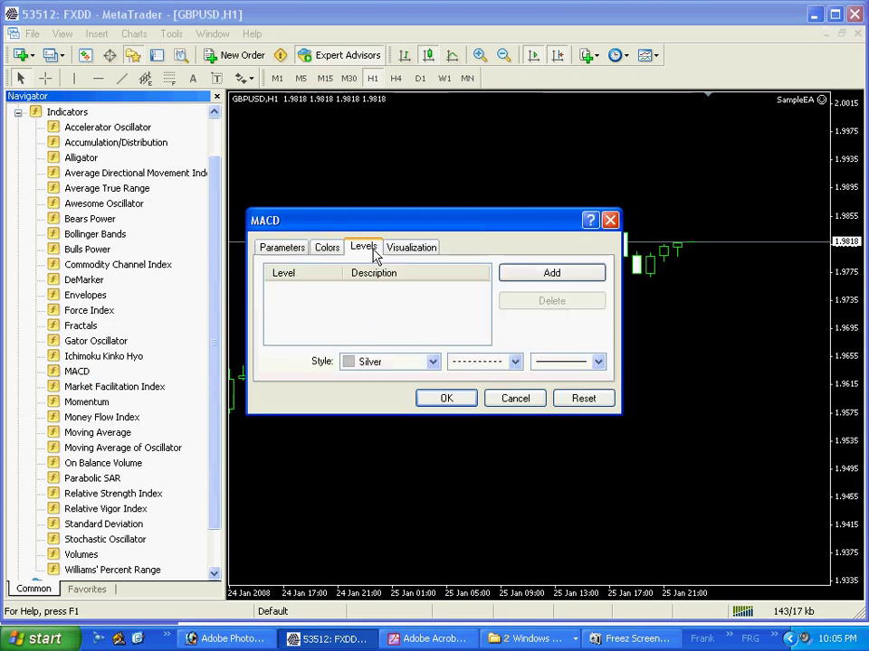
left_click(333, 251)
left_click(295, 254)
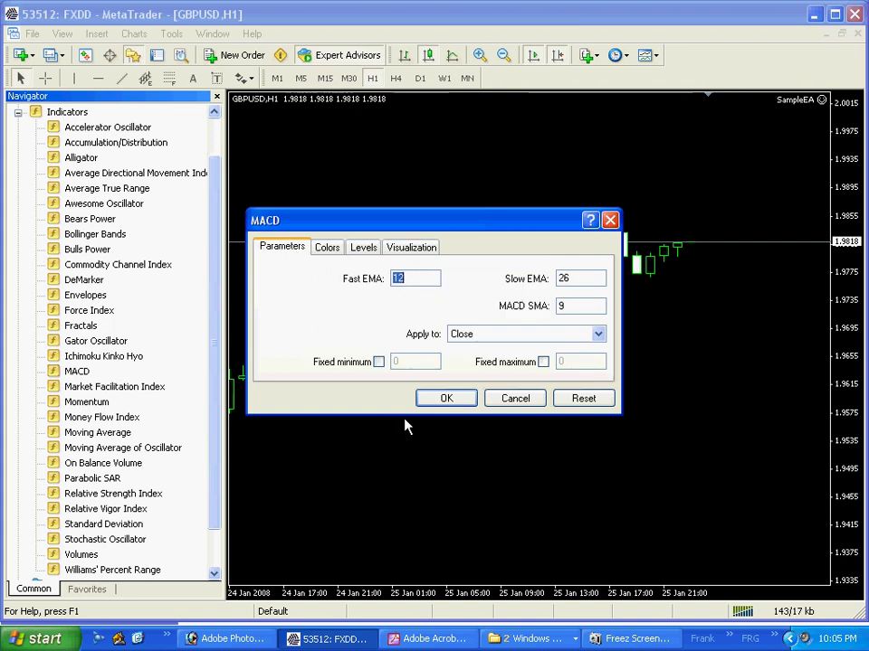
left_click(447, 399)
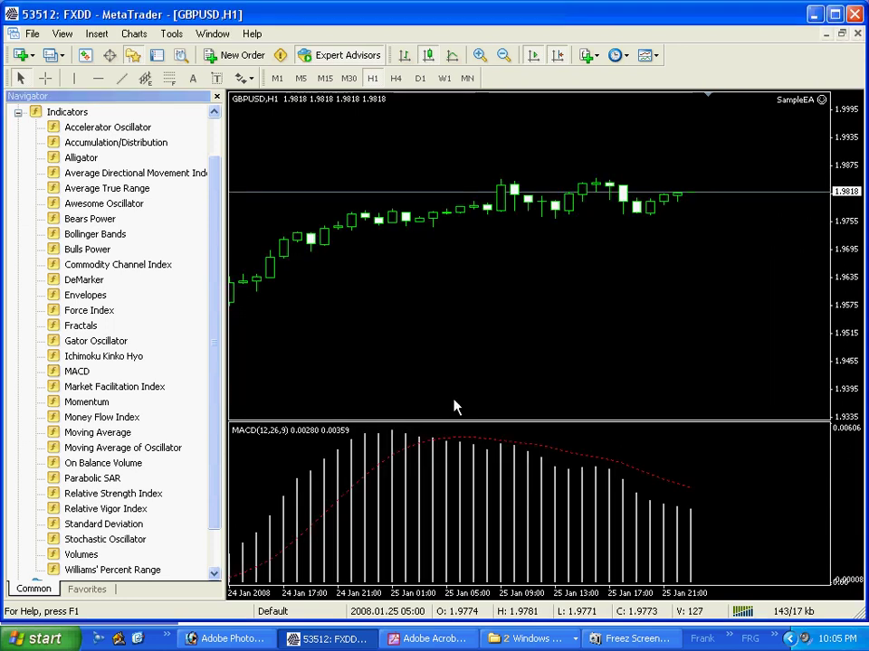
- Close the Navigator so the GBPUSD H1 chart and MACD window span the full width
left_click(216, 96)
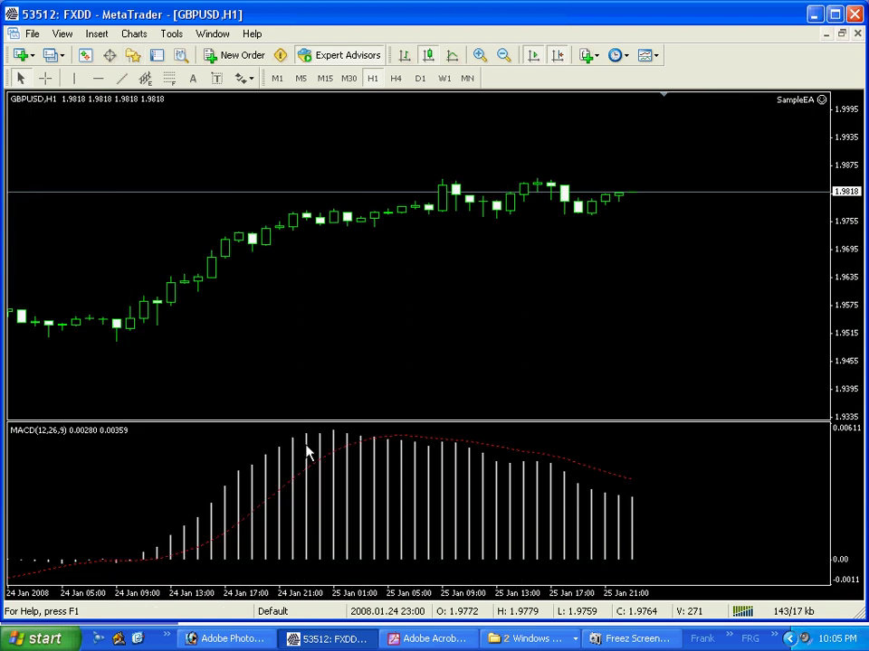